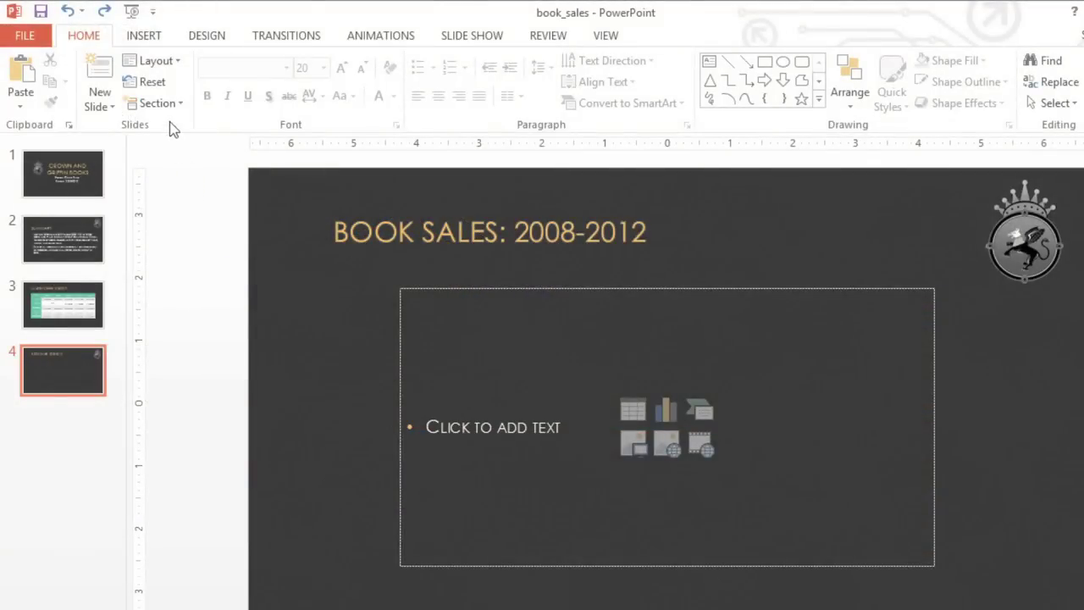
Insert a 3-D Clustered Column chart onto slide 4
click(147, 39)
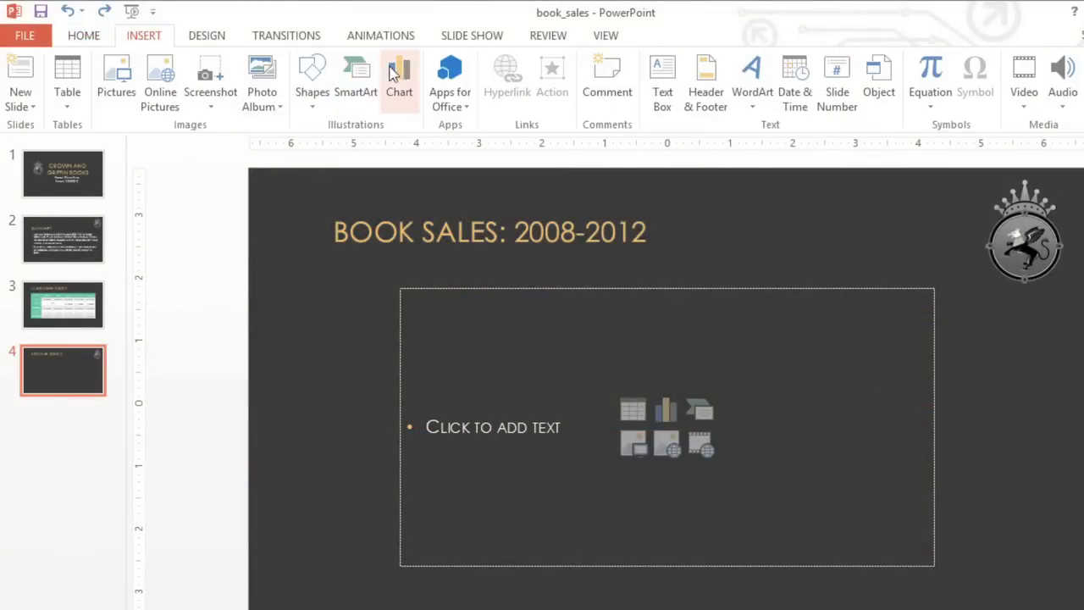
click(399, 74)
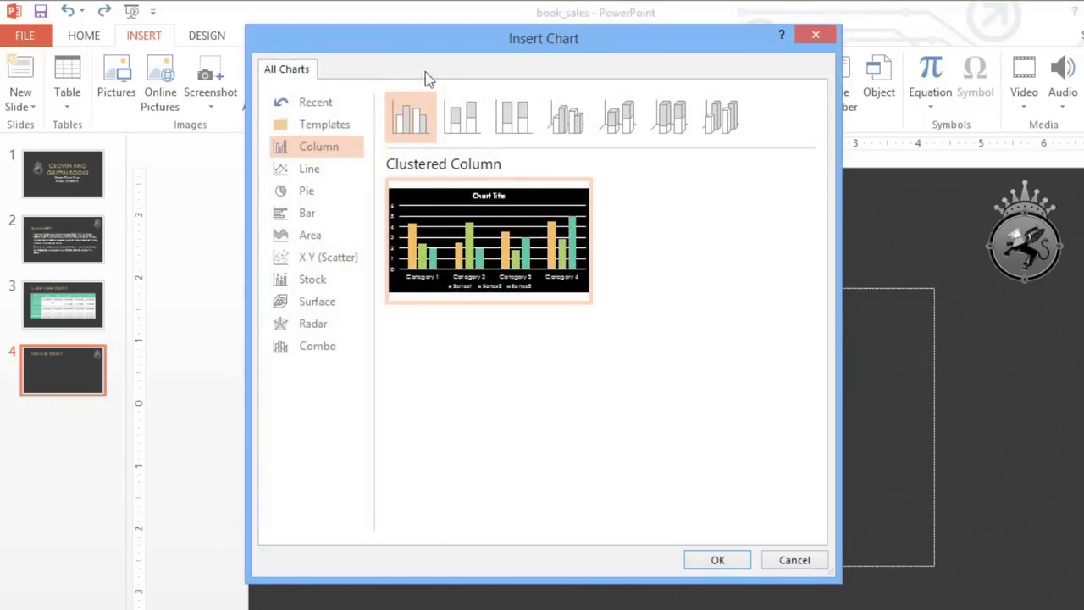
click(471, 112)
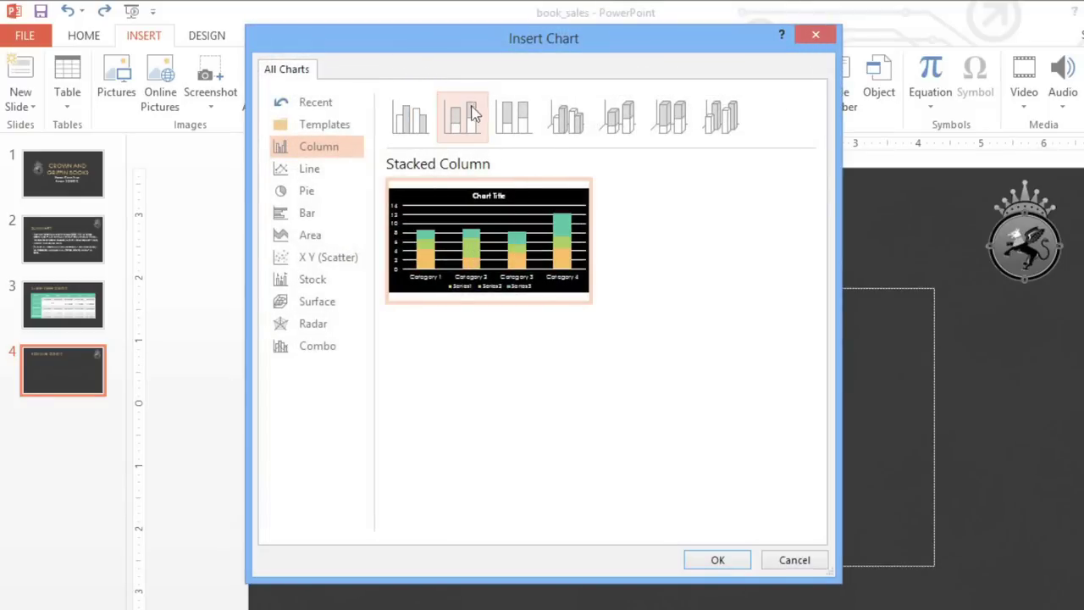
click(508, 113)
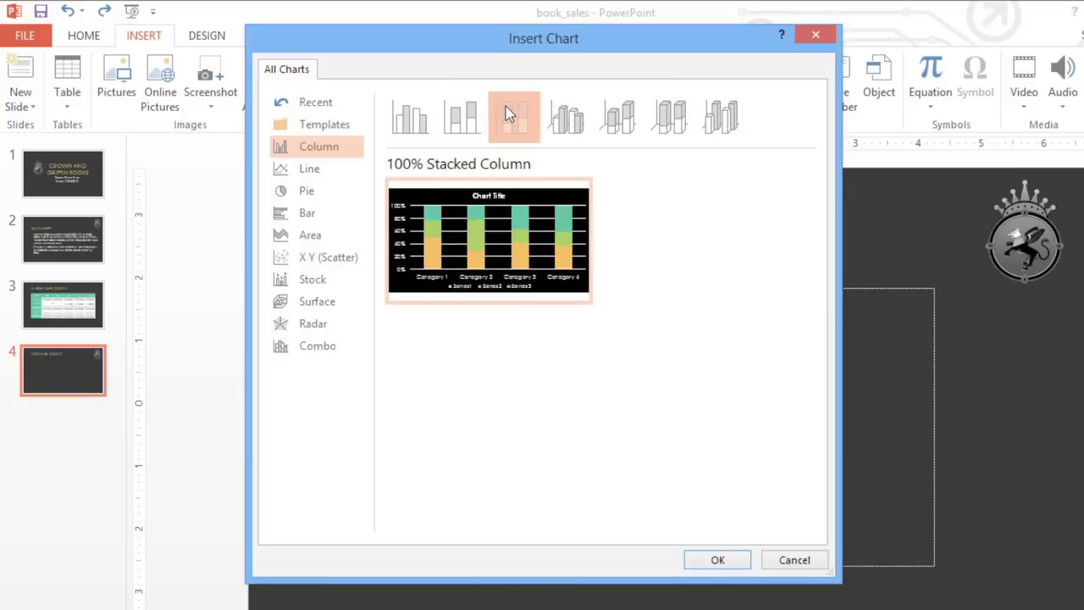
click(563, 115)
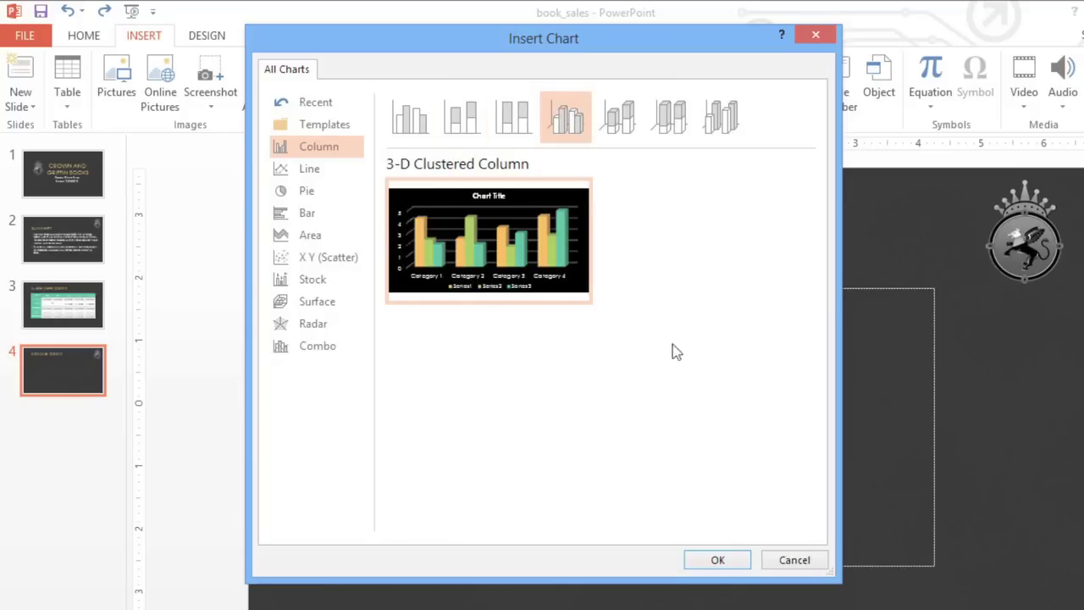
click(713, 557)
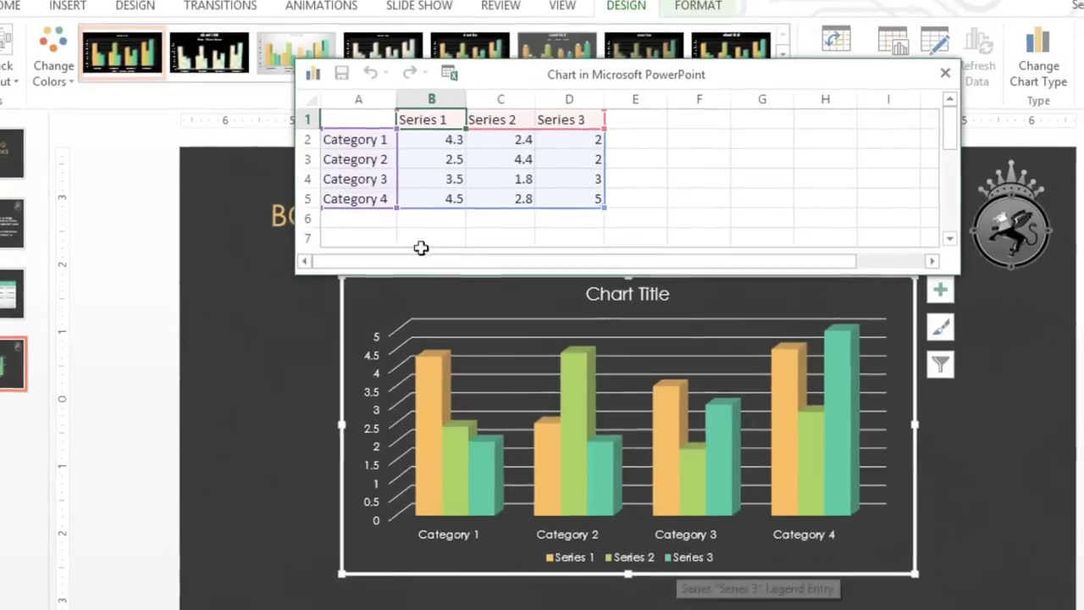
Enter the categories Classics, Romance, Sci-Fi & Fantasy, Mystery and Young Adult in A2:A6
click(312, 126)
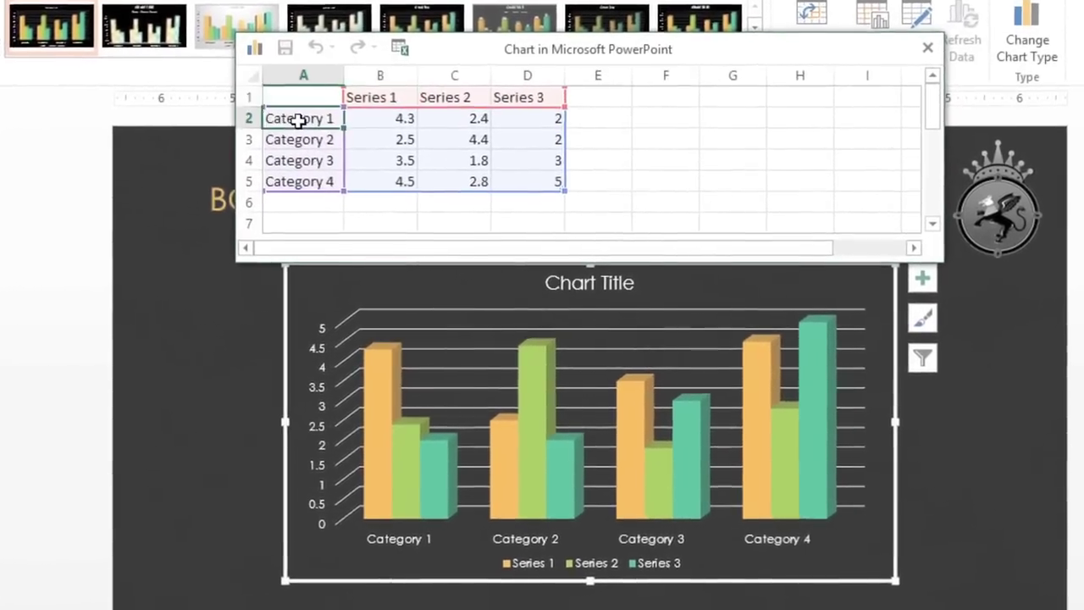
text(Class)
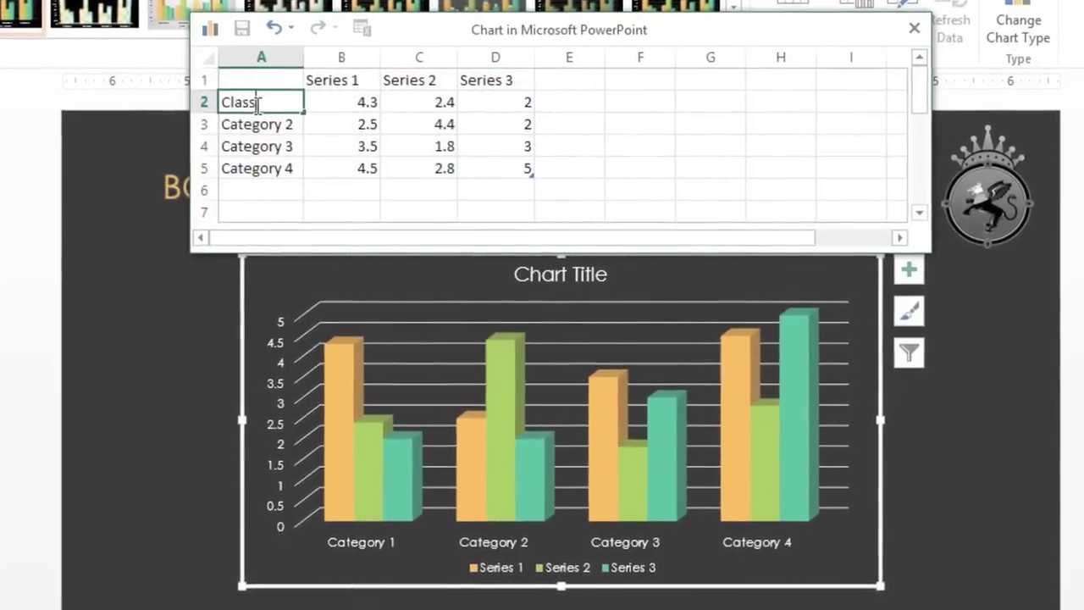
text(ics)
key(Return)
text(Romanc)
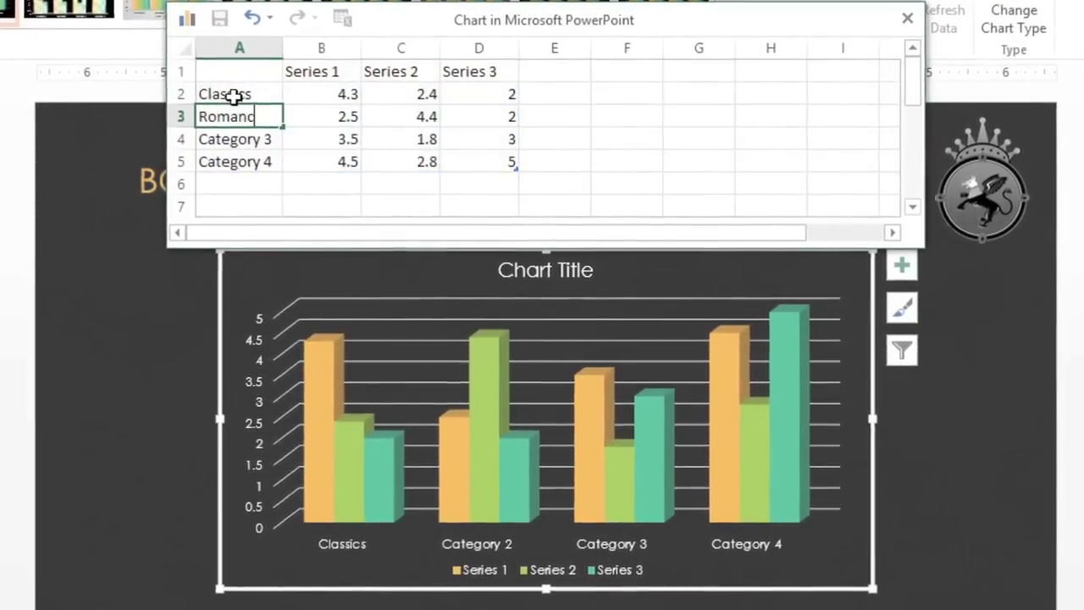
text(e)
key(Return)
text(Sci-Fi &)
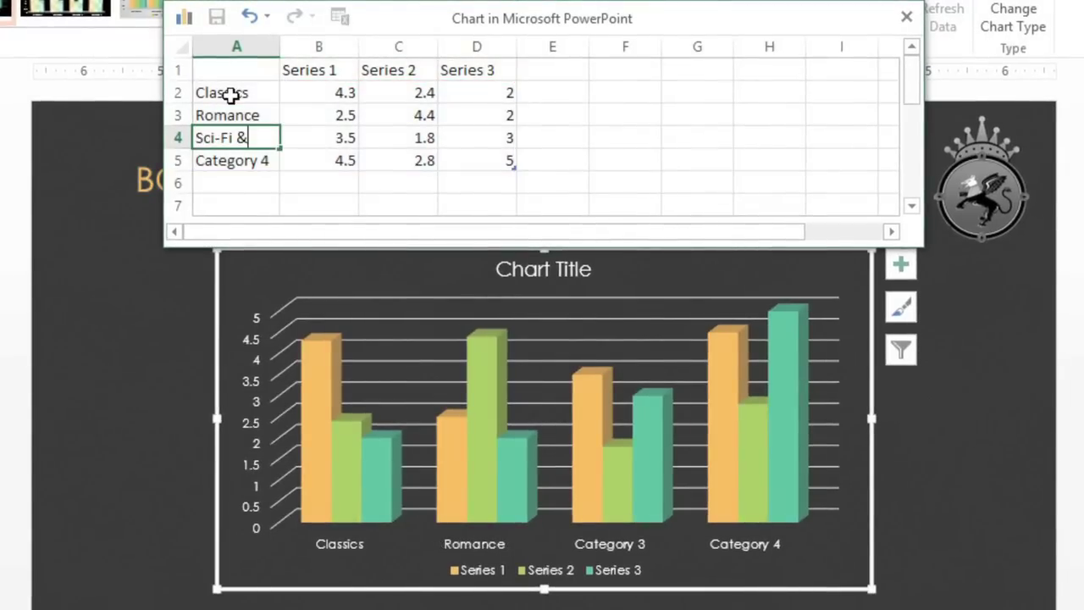
text( Fantasy)
key(Return)
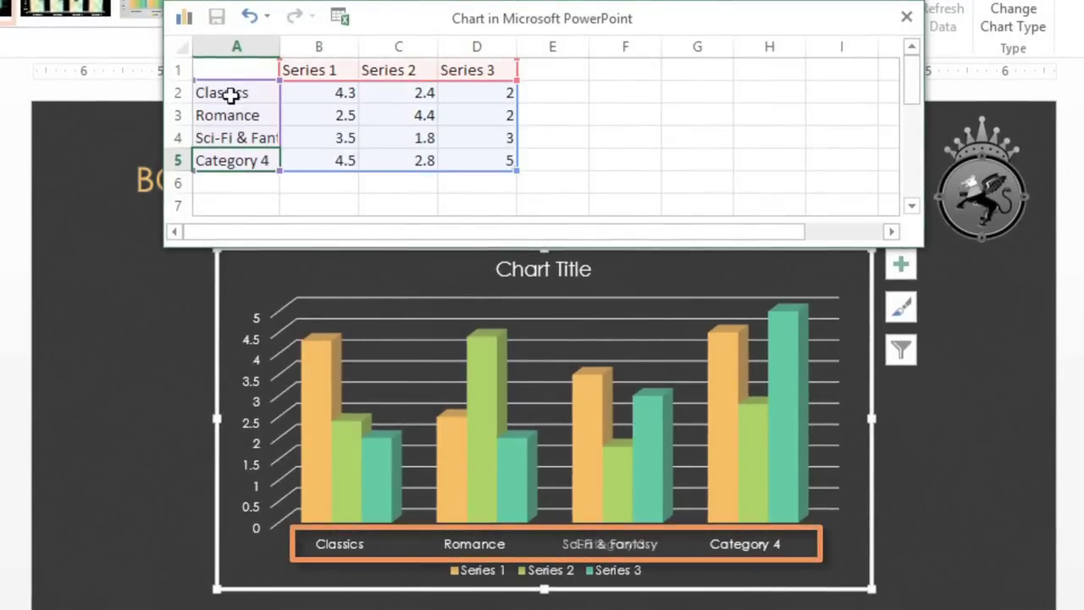
text(Mystery)
key(Return)
text(Young Adult)
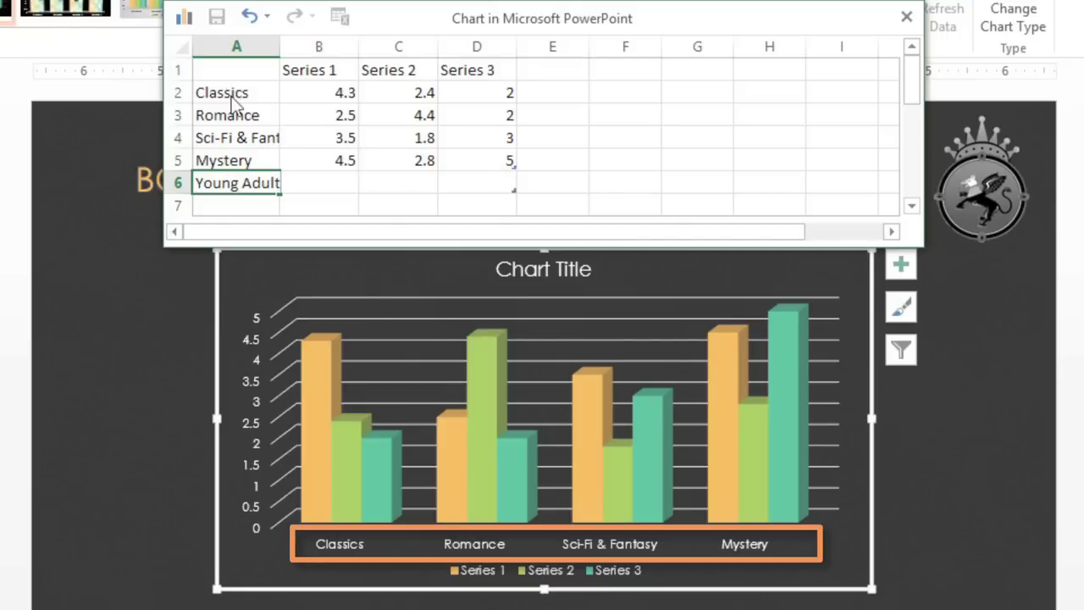
key(Return)
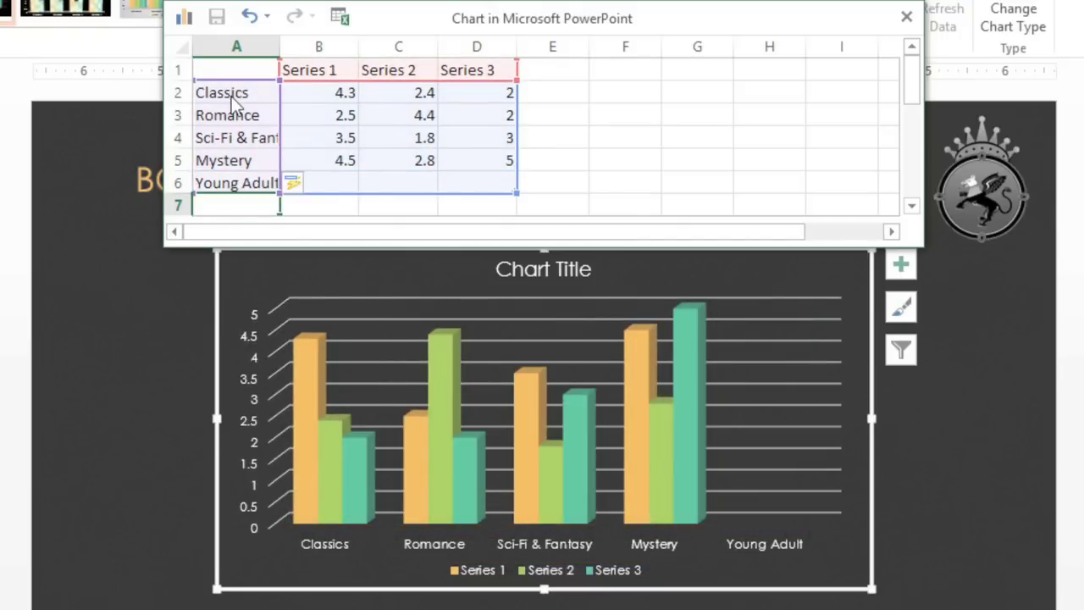
Name the series 2008, 2009, 2010, 2011 and 2012 across B1:F1
click(307, 72)
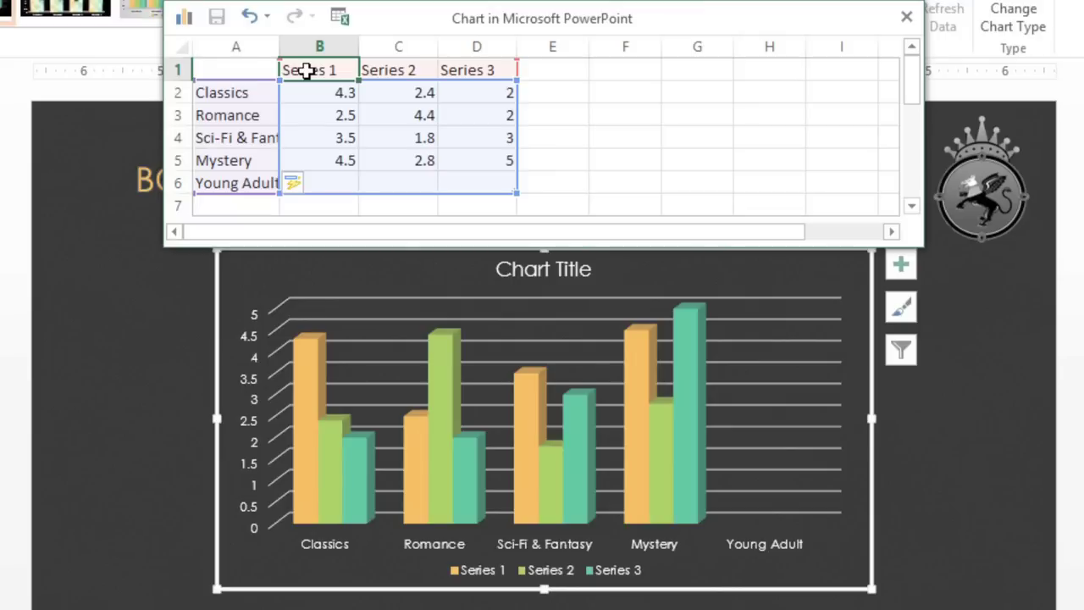
text(2008)
key(Tab)
text(2)
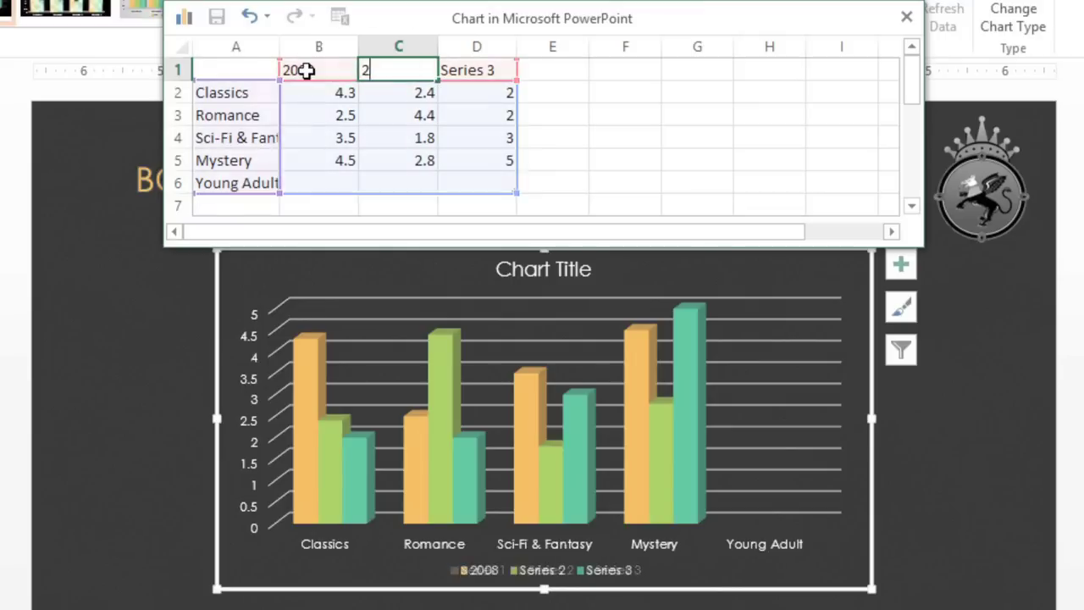
text(009)
key(Tab)
text(2010)
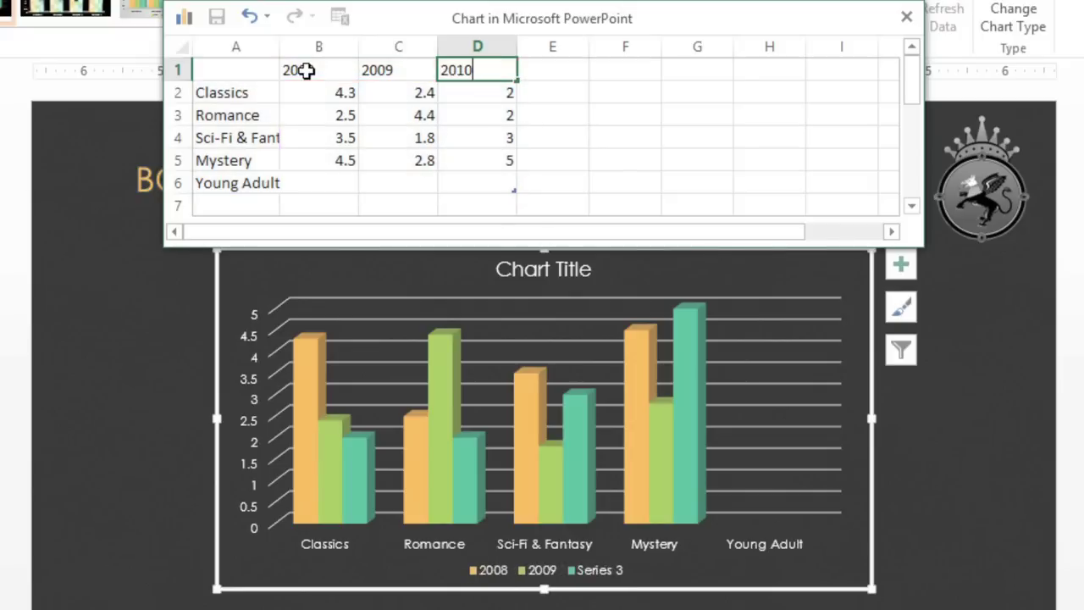
key(Tab)
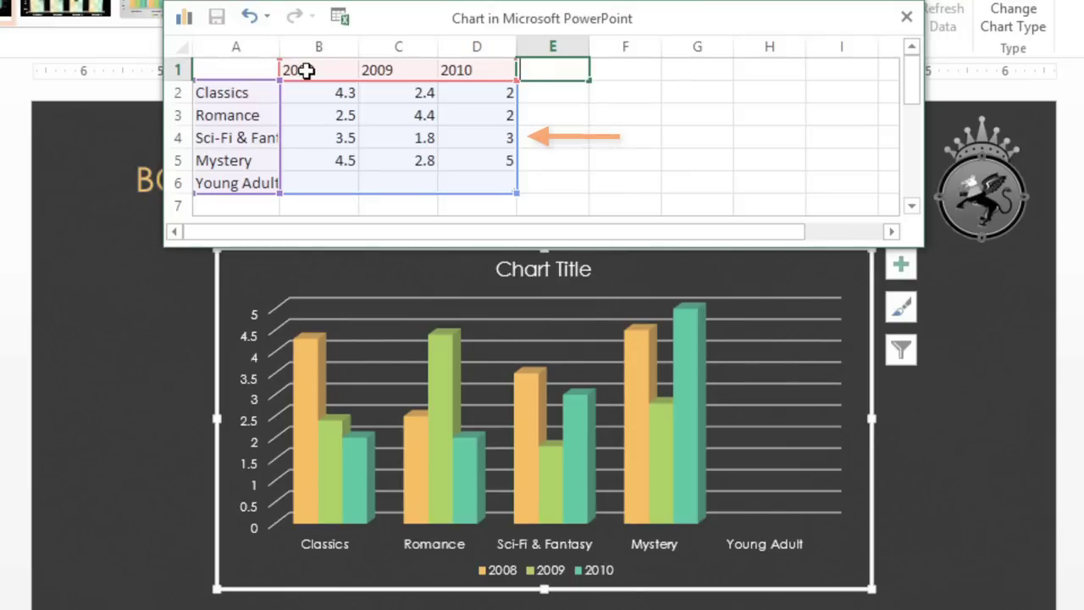
text(2011)
key(Tab)
text(2012)
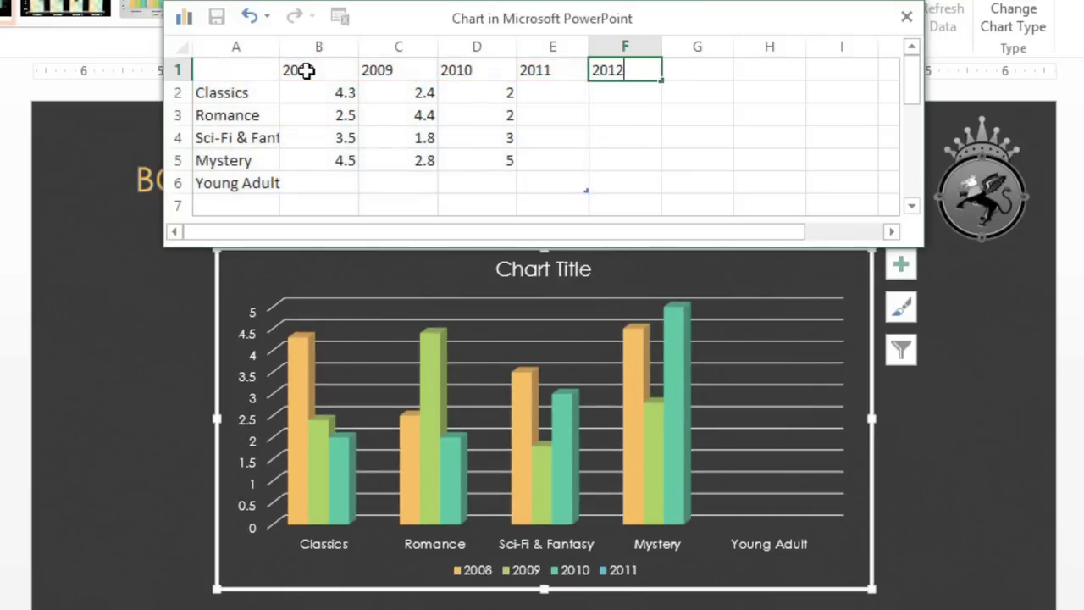
key(Tab)
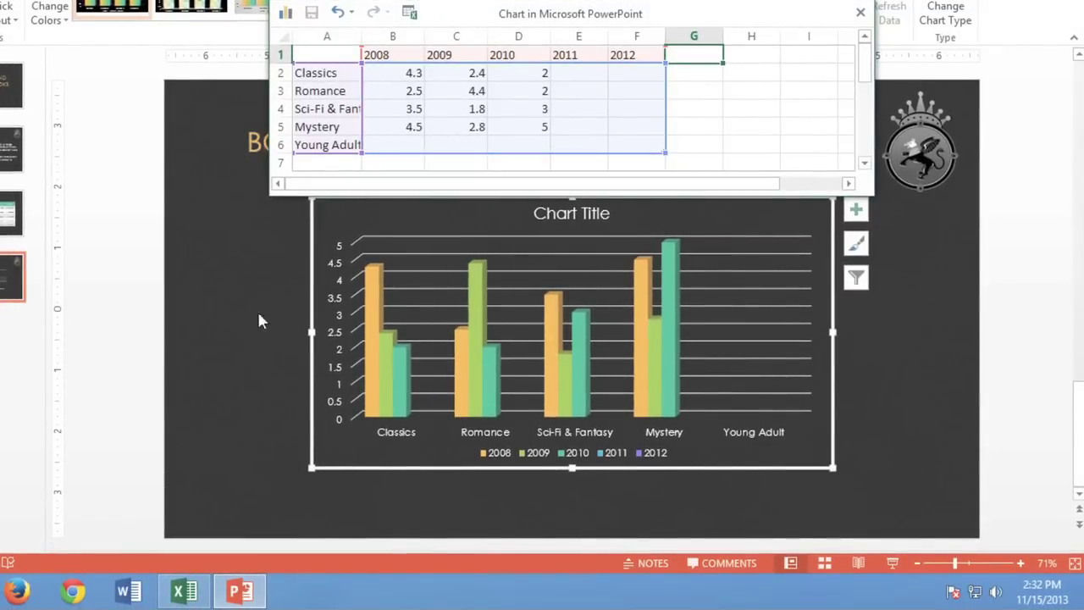
Copy the book_sales figures in B2:F6 from Excel and return to PowerPoint
click(184, 591)
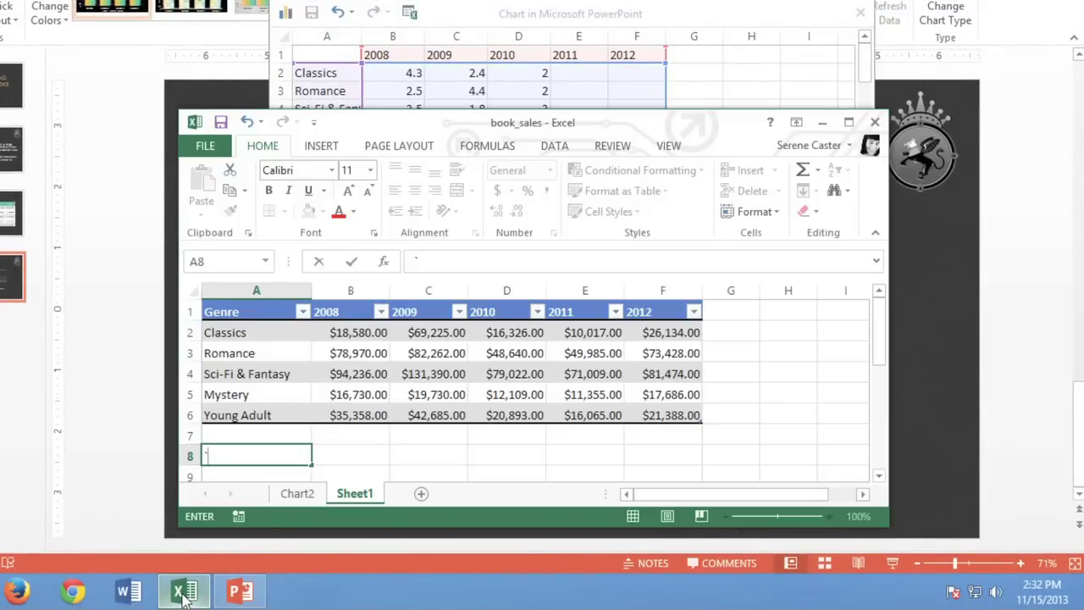
drag(370, 336, 644, 415)
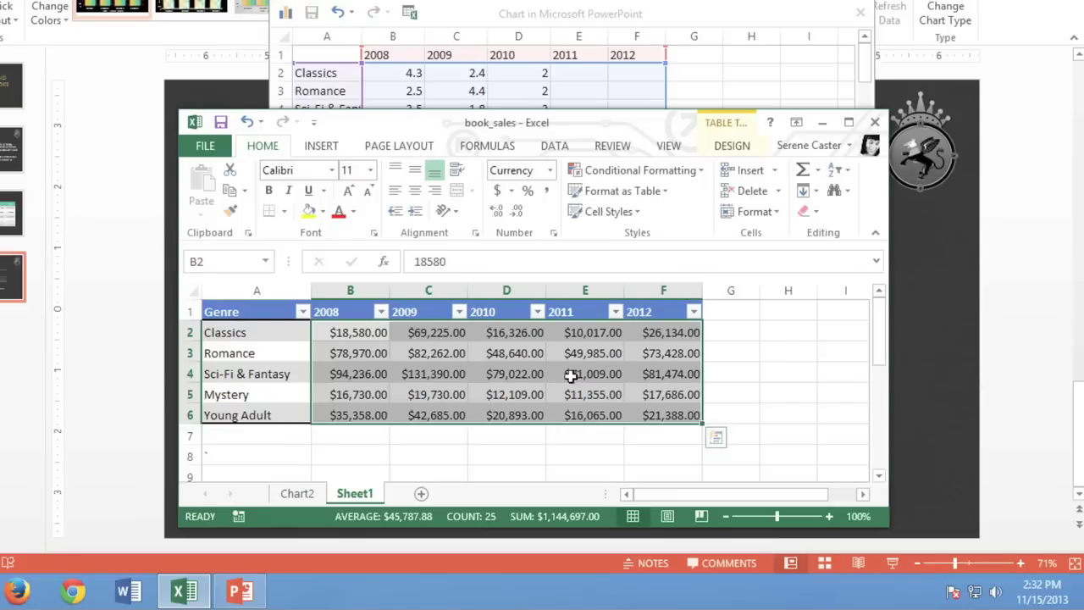
click(237, 193)
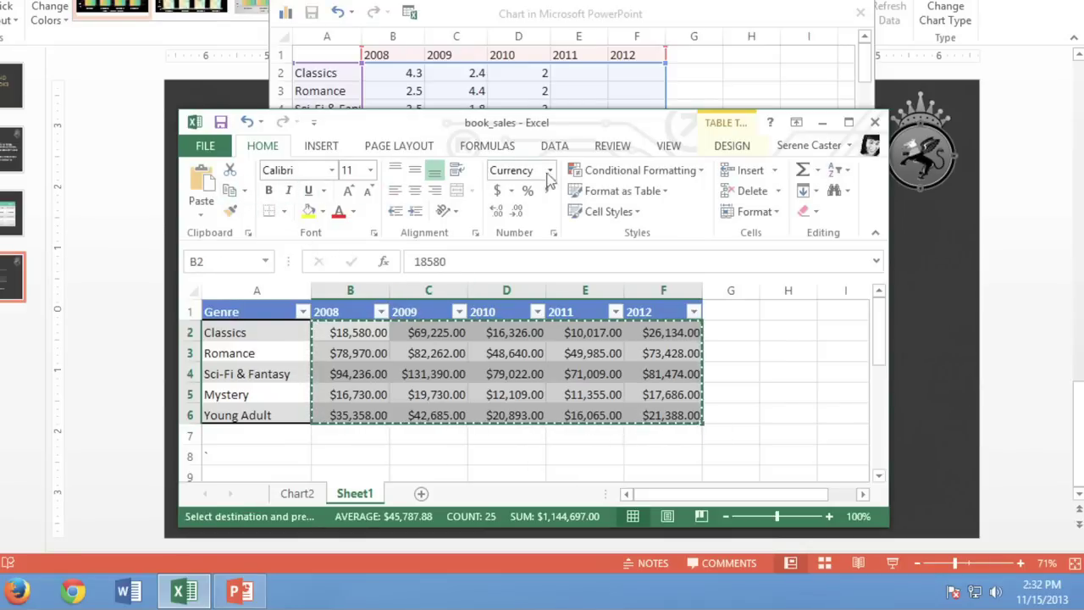
click(823, 123)
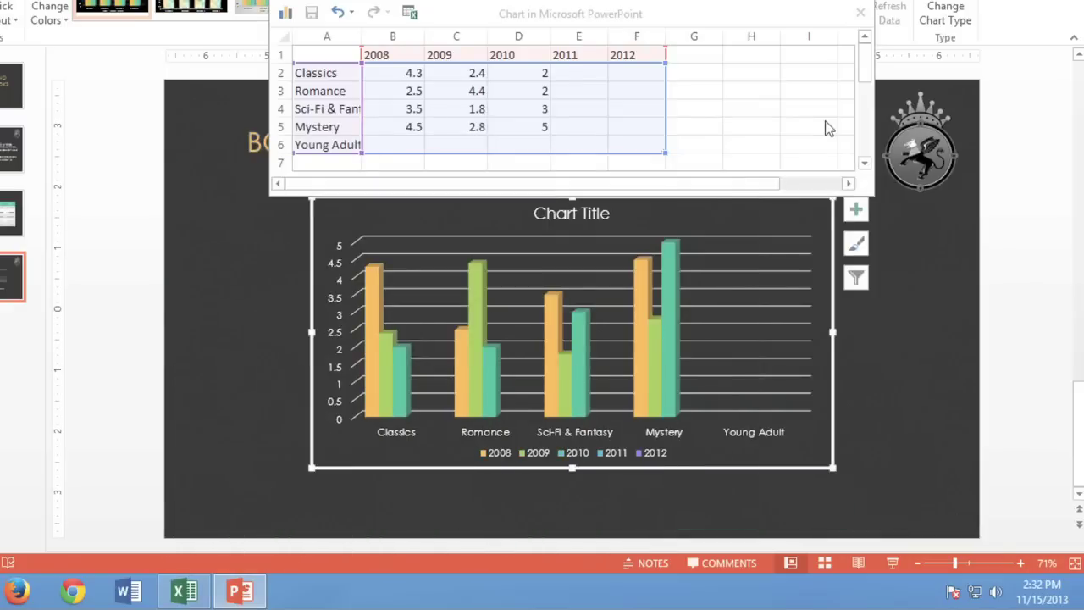
Paste the Excel sales figures into chart data cells B2:F6 and close the sheet
drag(415, 76, 625, 147)
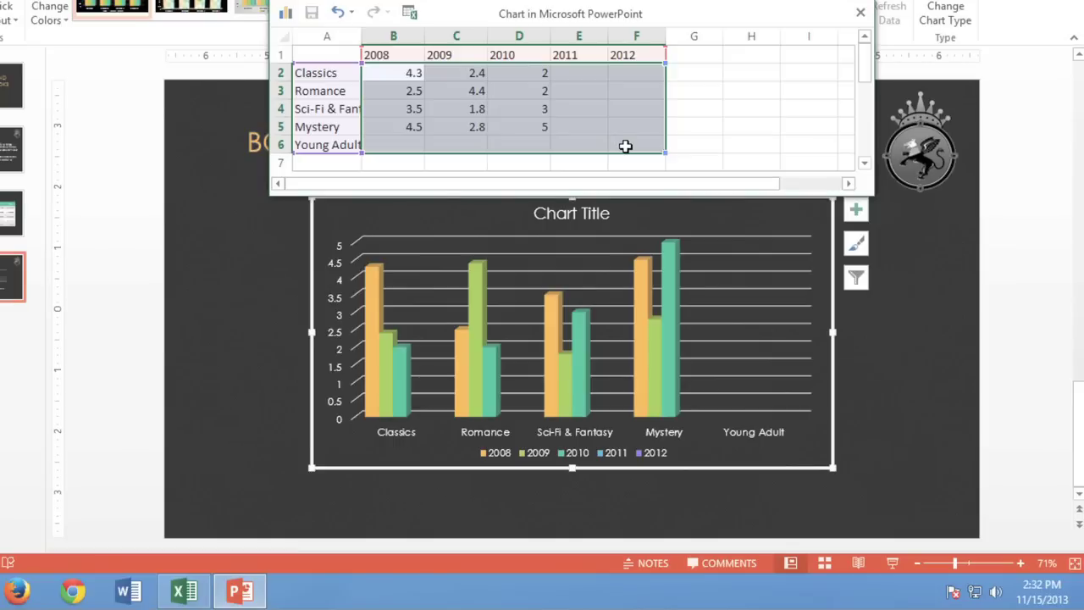
key(ctrl+v)
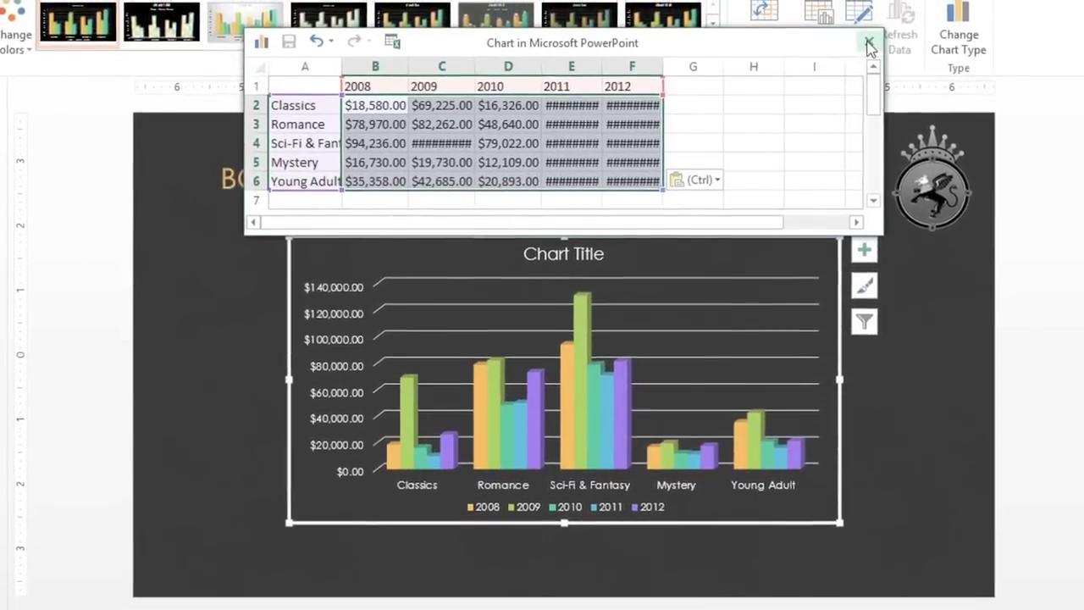
click(869, 42)
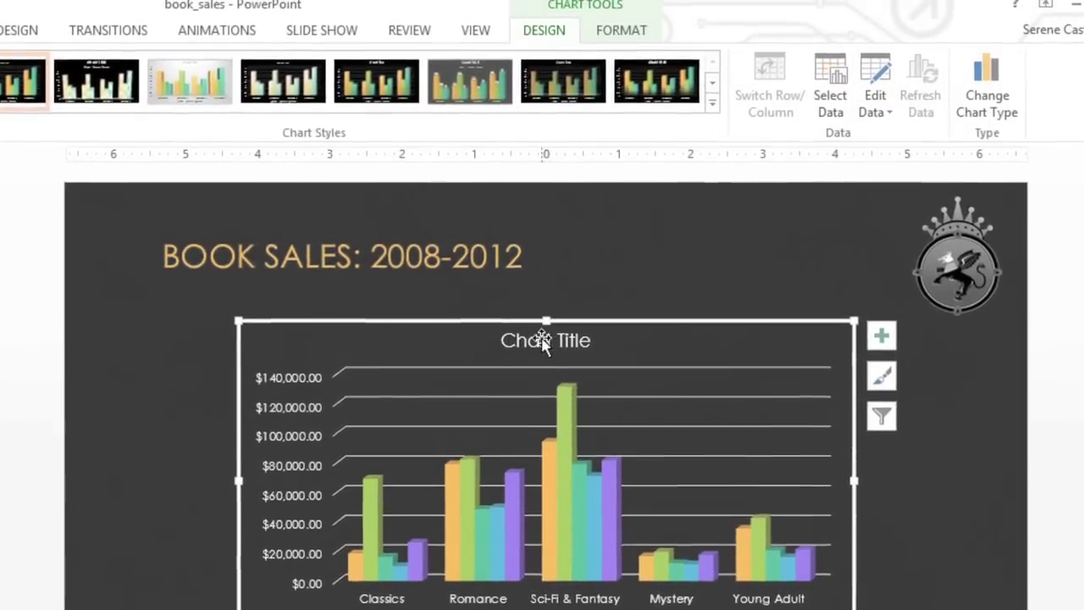
Title the chart 'Sales by Genre' and reopen its data with Edit Data
click(542, 342)
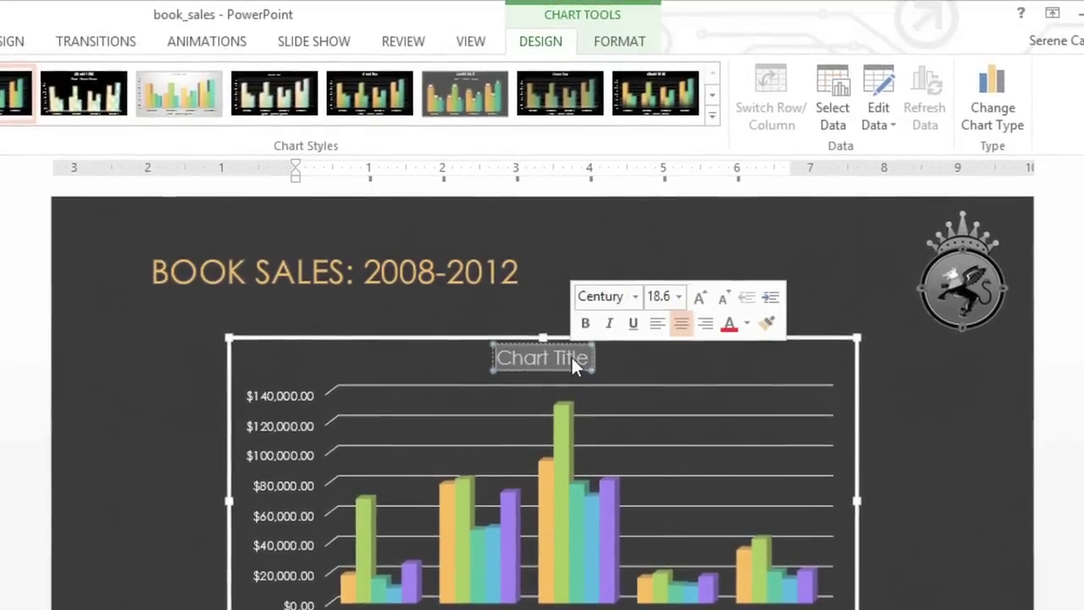
text(Sales by G)
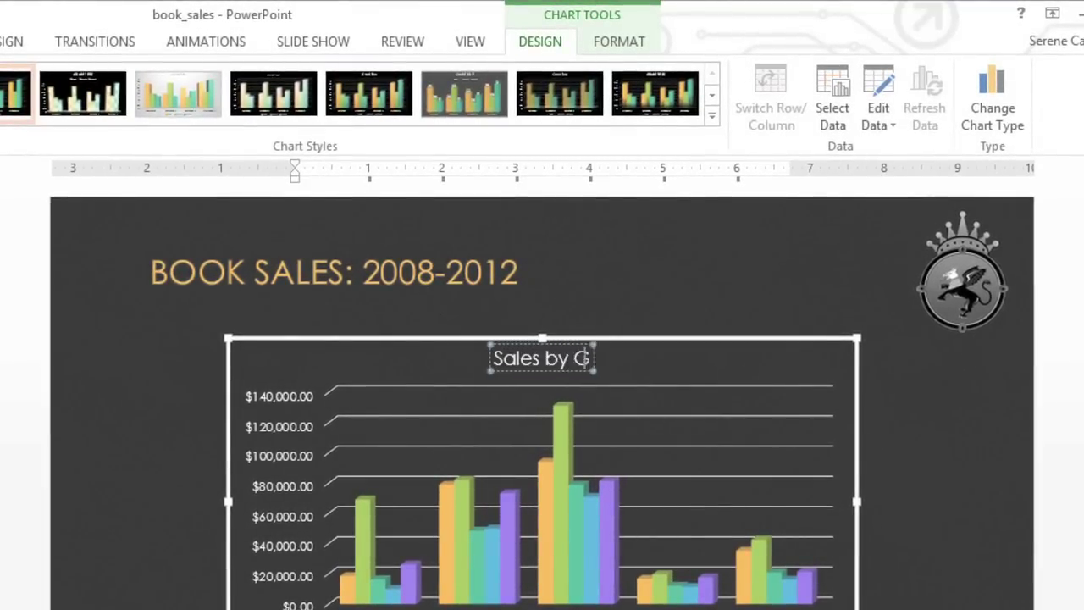
text(enre)
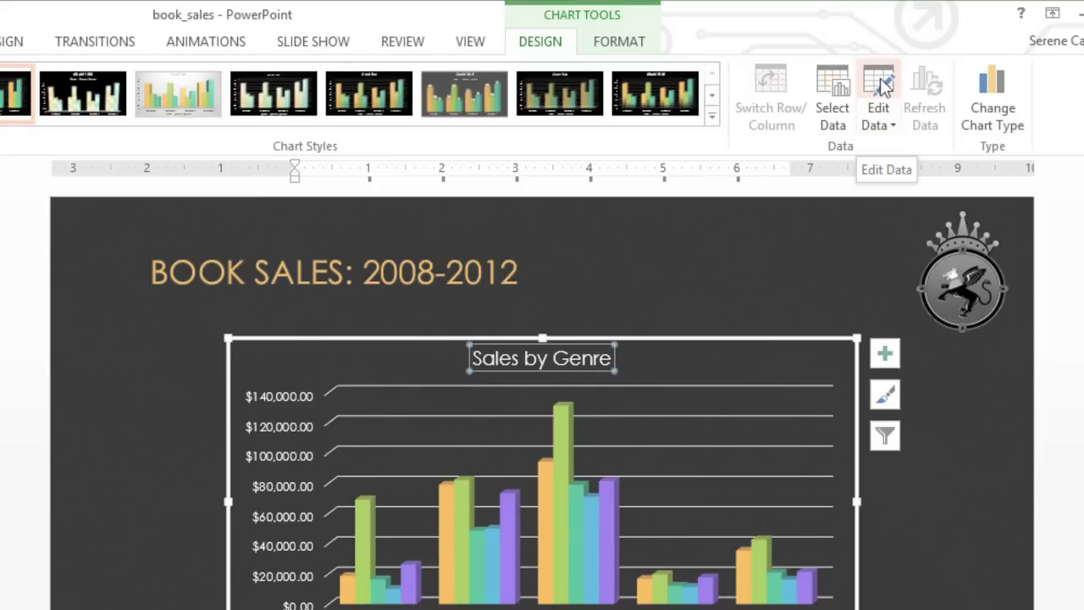
click(881, 84)
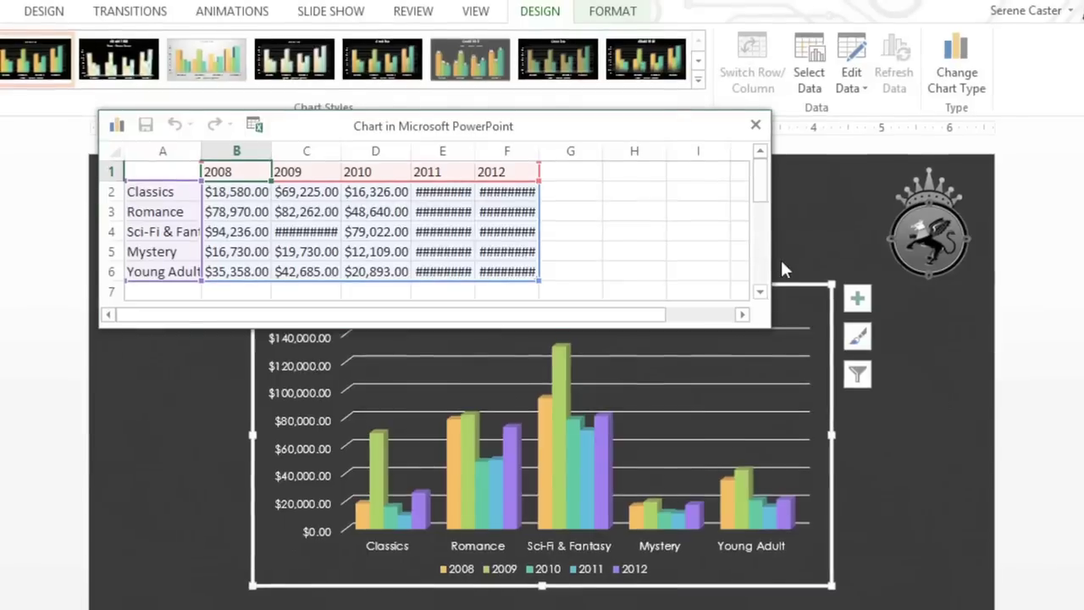
Switch rows and columns so years form the axis, then close the data sheet
click(792, 283)
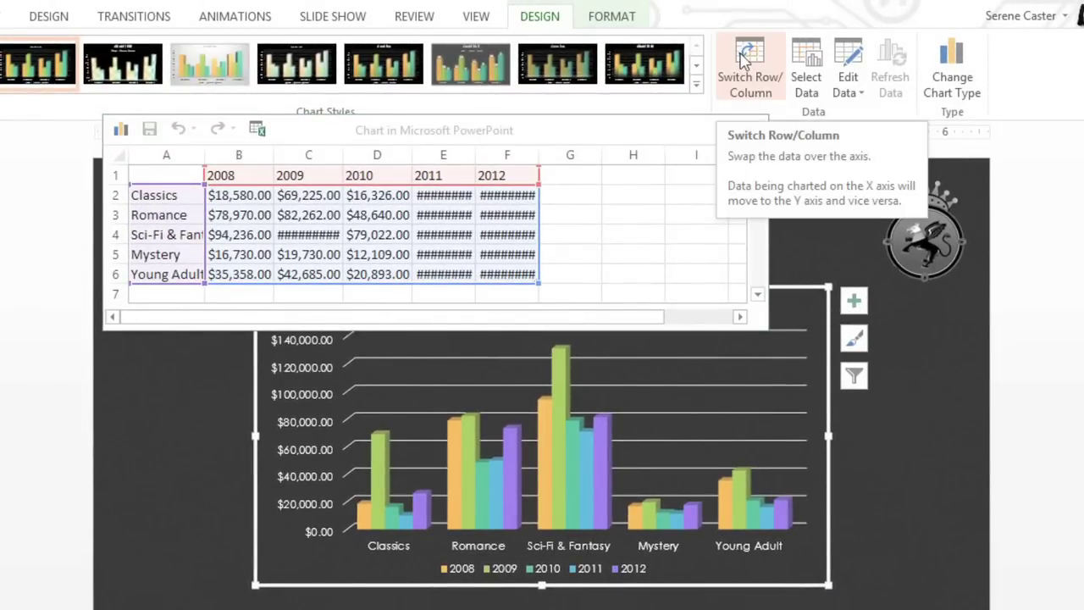
click(743, 58)
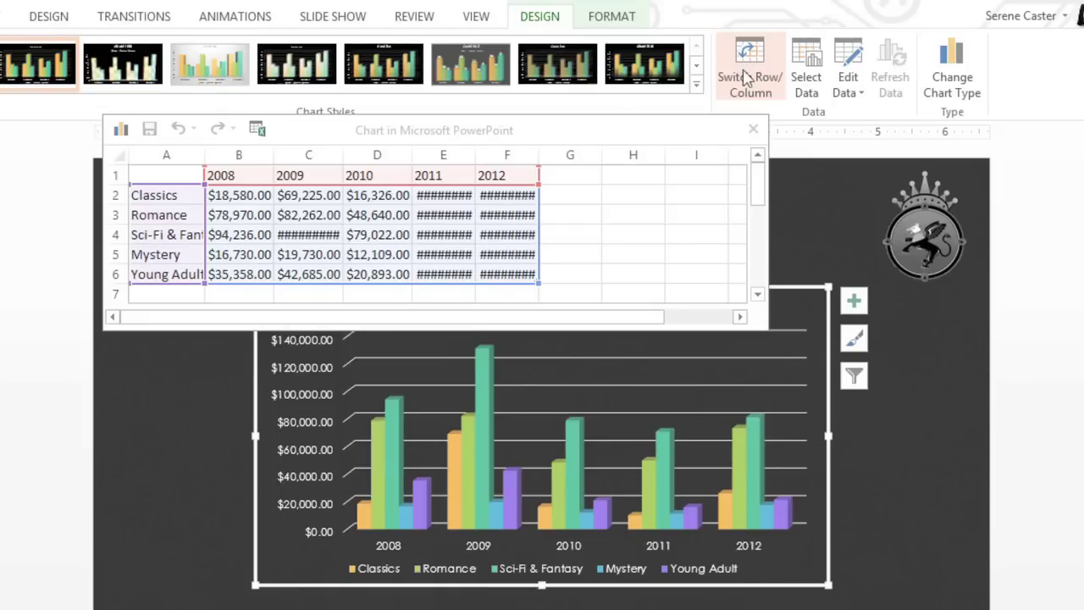
click(751, 130)
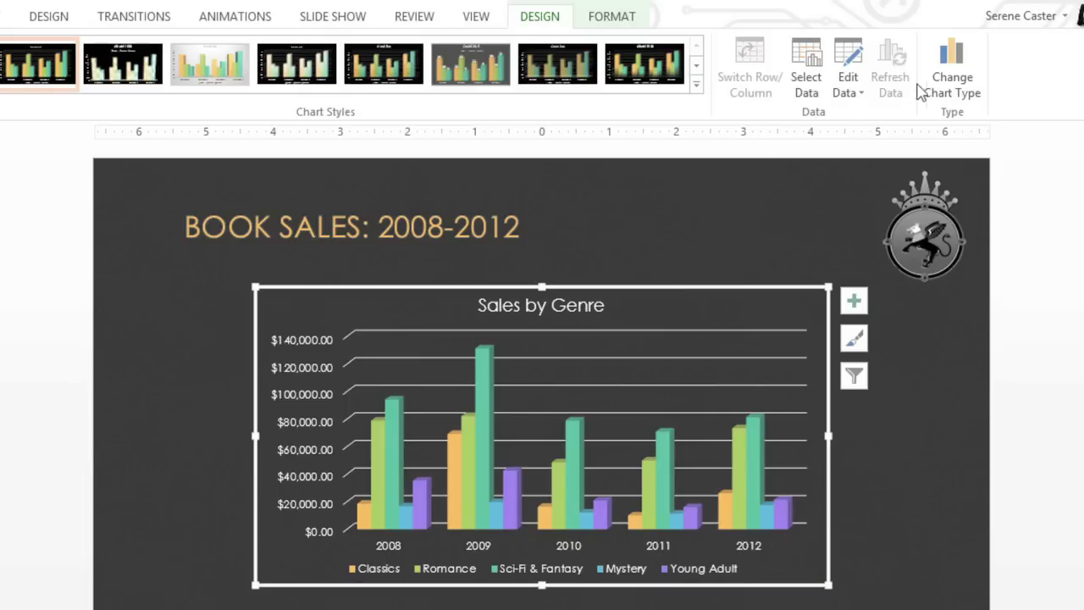
Change the chart type to a Line chart
click(960, 68)
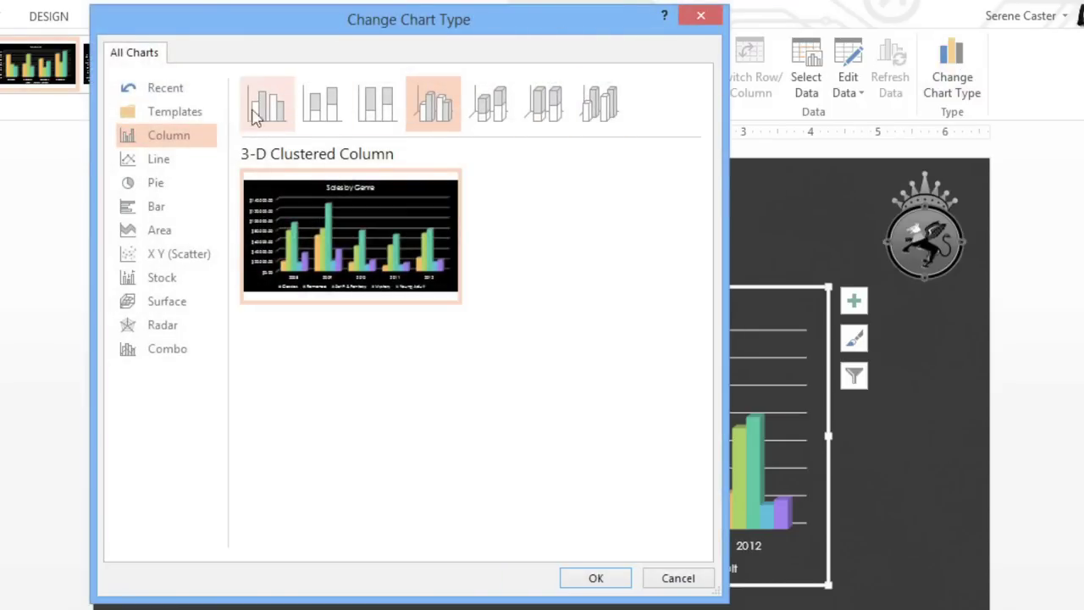
click(159, 160)
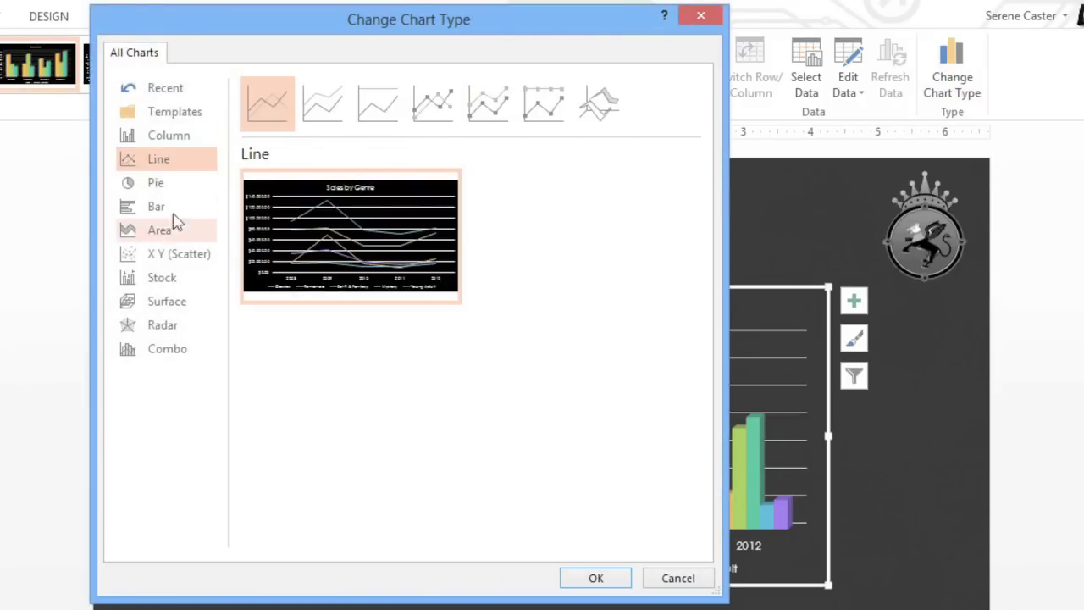
click(581, 577)
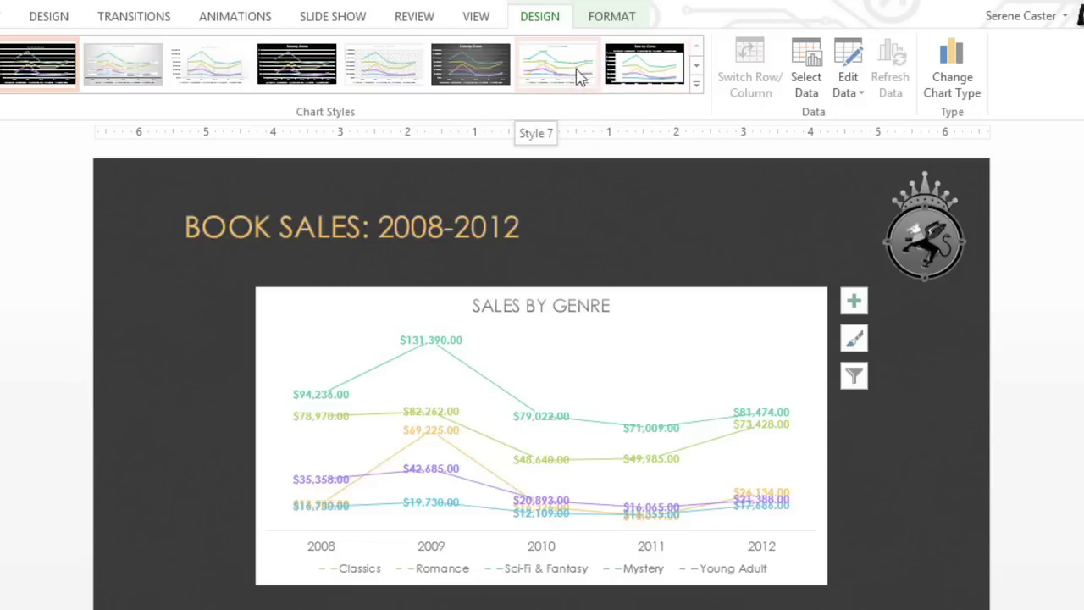
Apply Chart Style 6 and Quick Layout 9 to the line chart
click(485, 73)
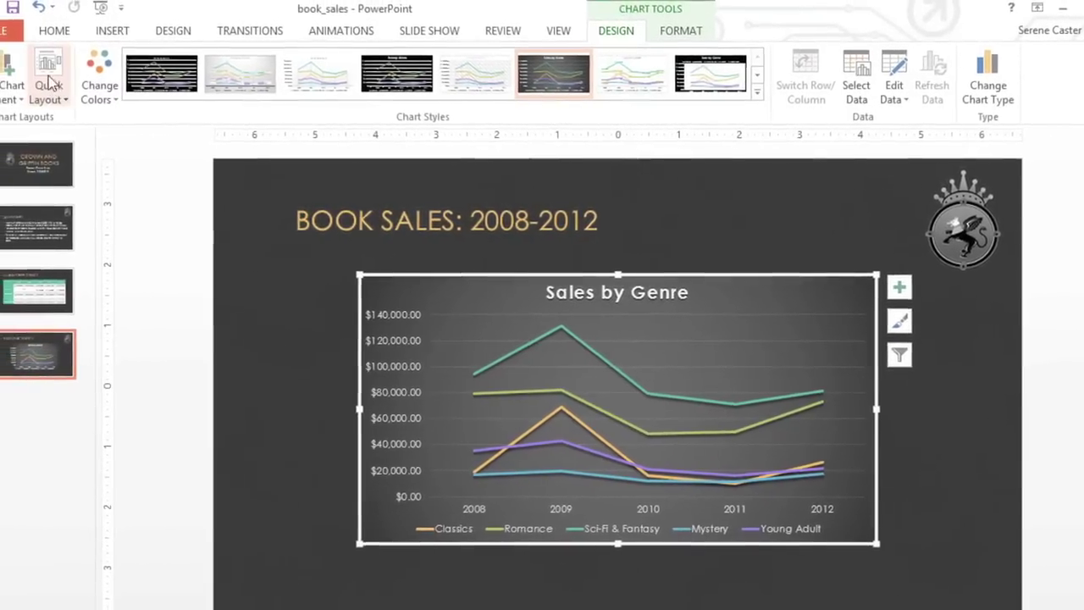
click(48, 80)
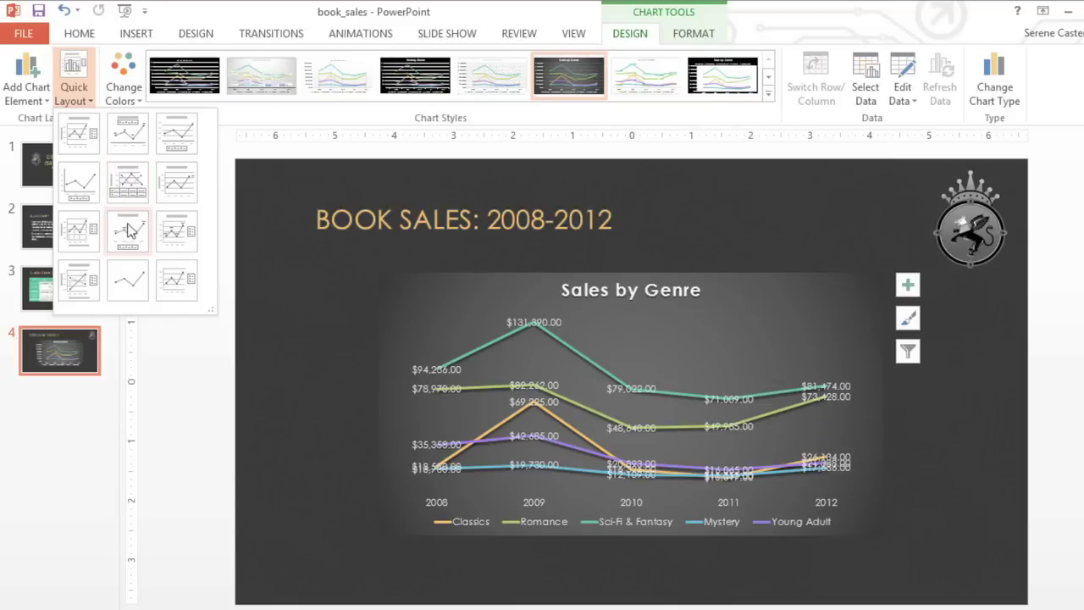
click(169, 229)
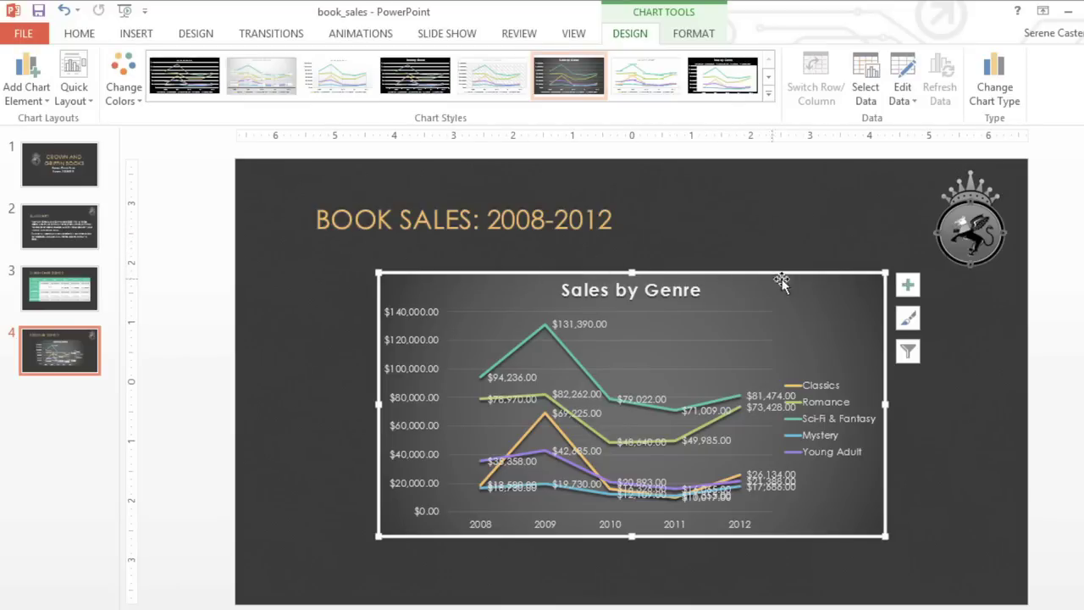
Remove the data labels, add a data table, and move the legend to the bottom
click(908, 288)
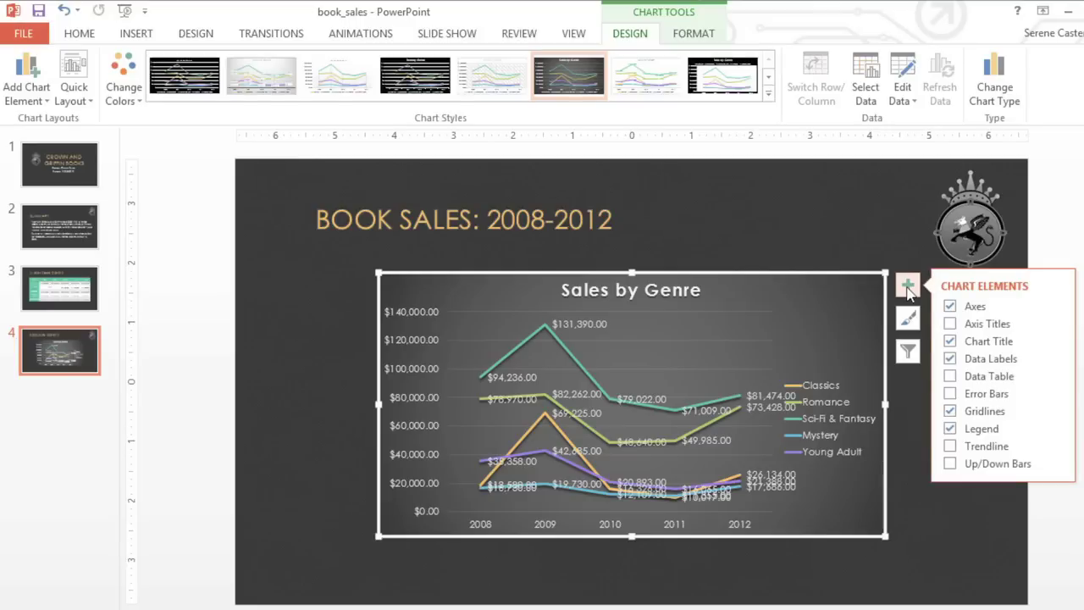
click(948, 360)
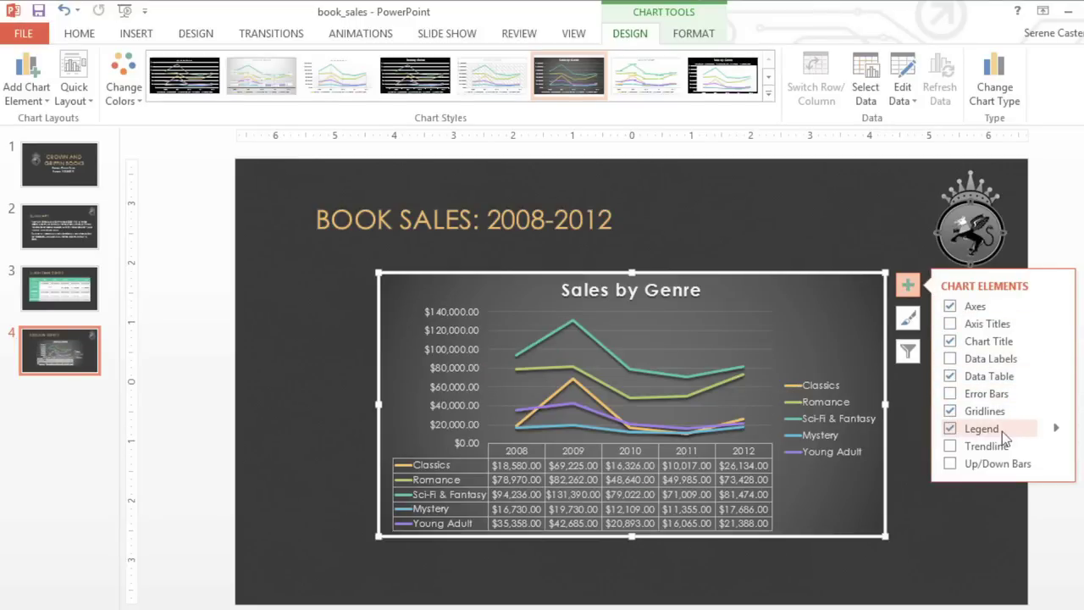
click(1056, 429)
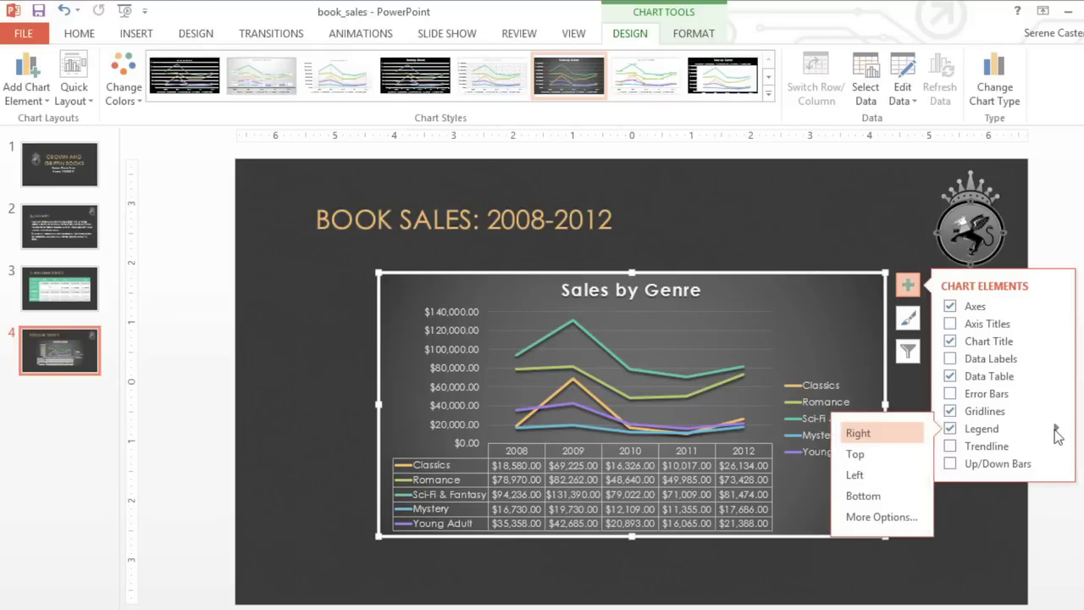
click(892, 494)
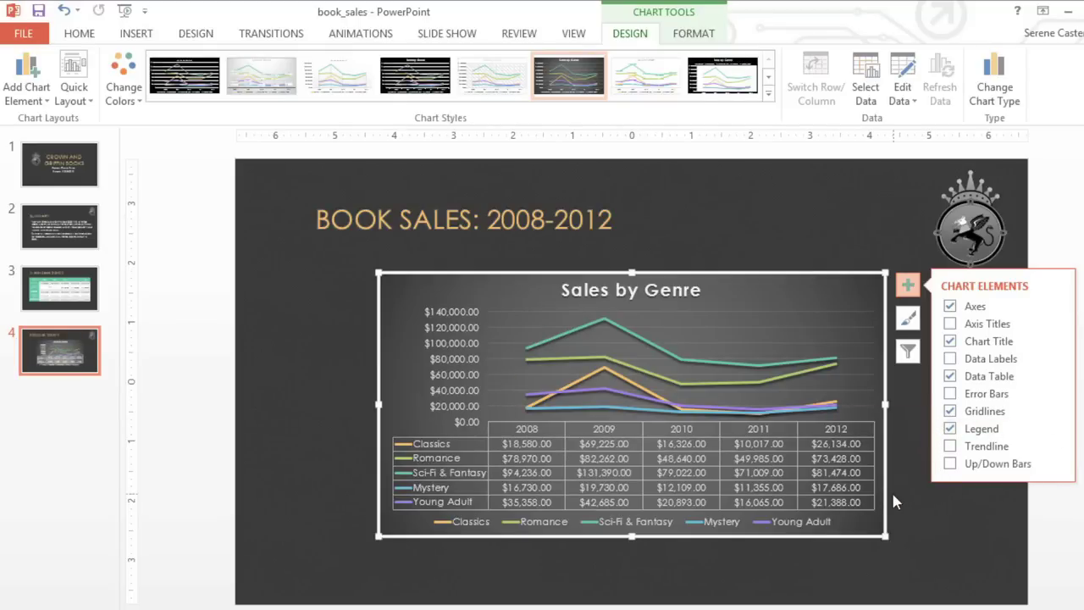
Deselect the chart to close the chart element options
click(892, 502)
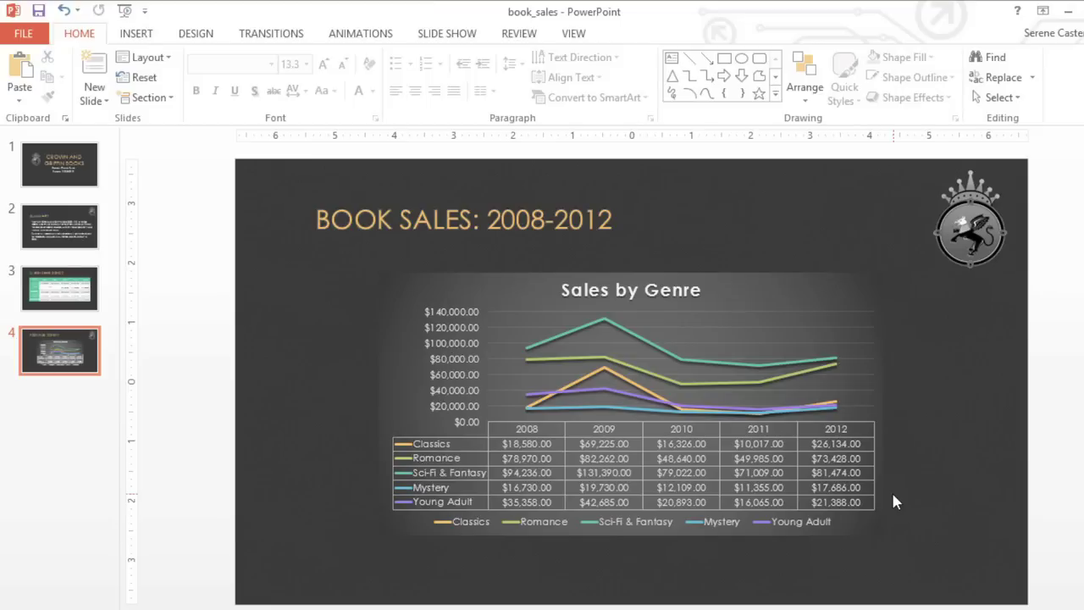